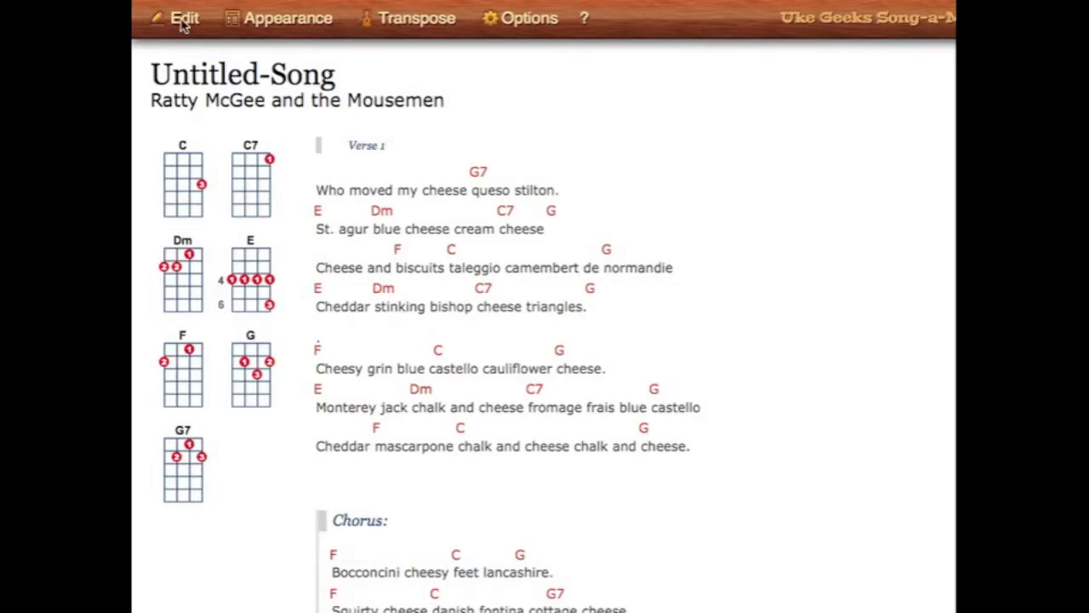
Open the song's ChordPro source for editing and switch the editor to fullscreen mode.
{"action": "left_click", "coordinate": [181, 24]}
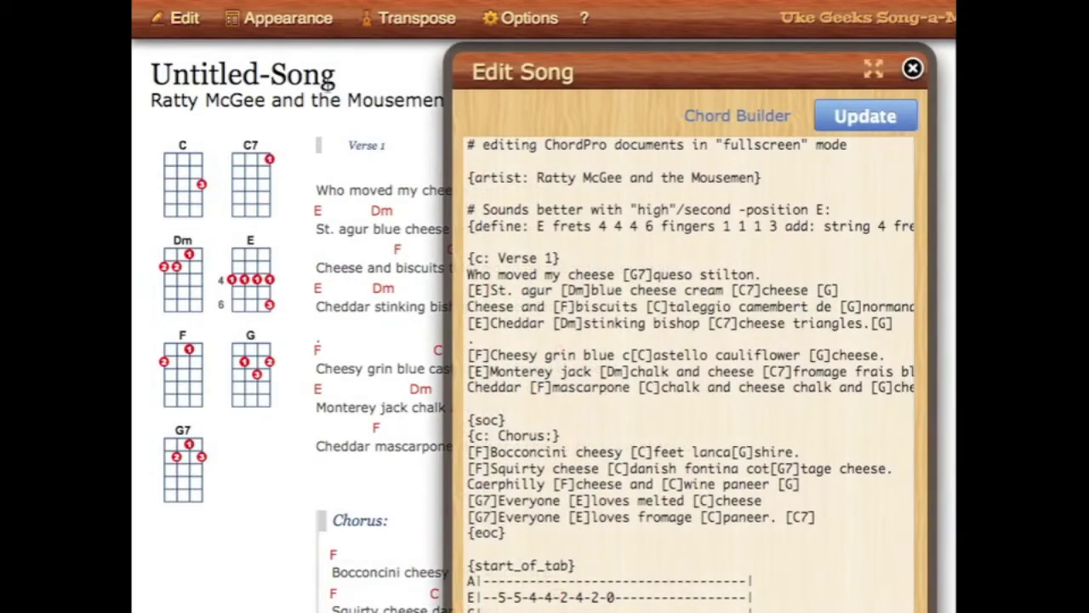
{"action": "left_click_drag", "start_coordinate": [467, 209], "coordinate": [690, 199]}
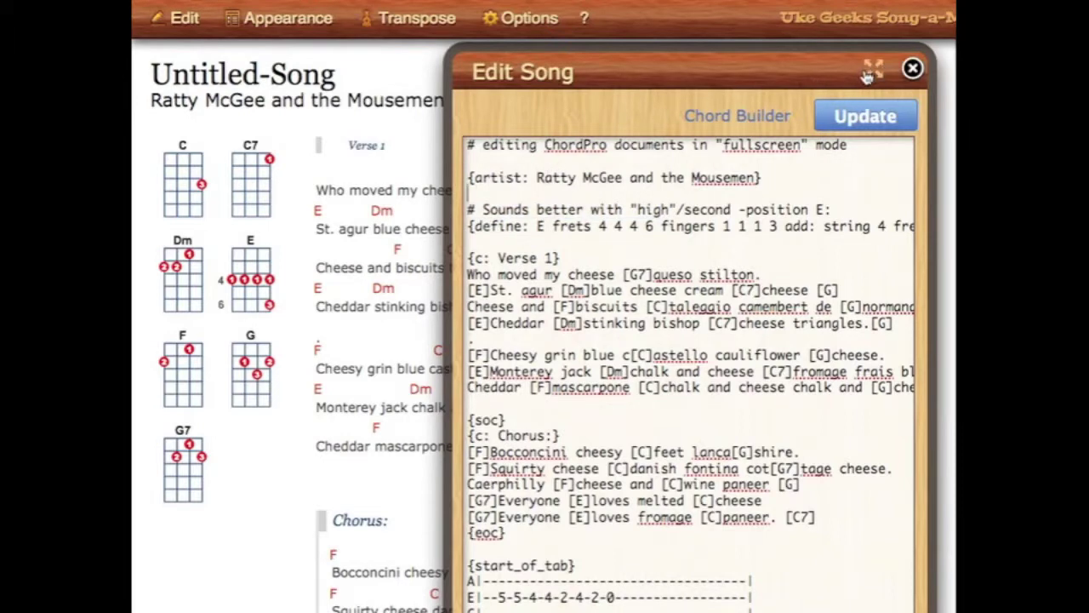
{"action": "left_click", "coordinate": [875, 72]}
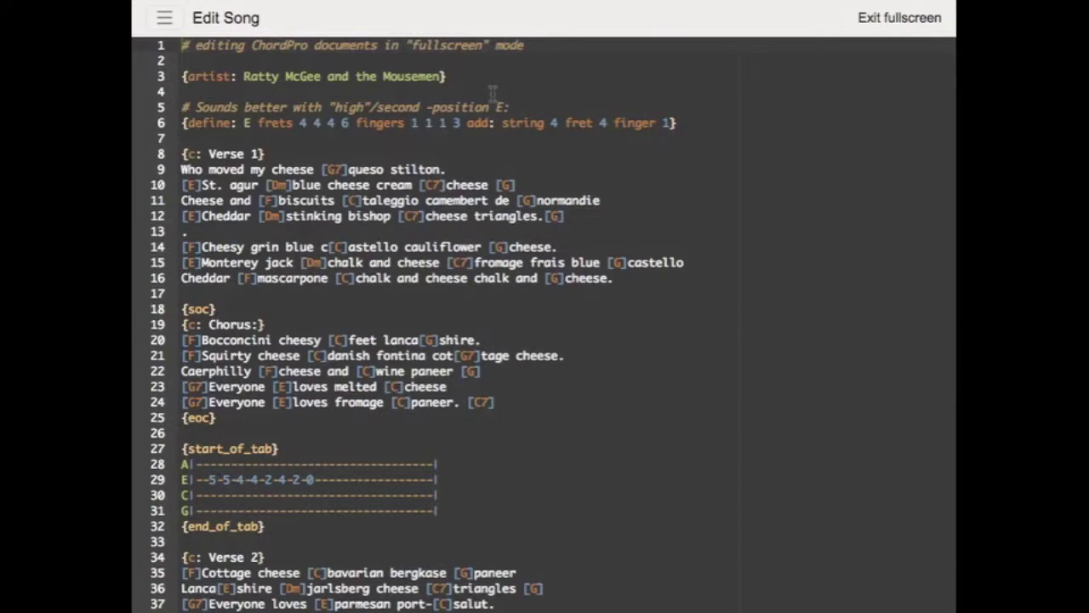
Add the directive {subtitle: A Nifty Song} below the artist line, followed by a blank line.
{"action": "left_click", "coordinate": [492, 91]}
{"action": "type", "text": "{subtitle: "}
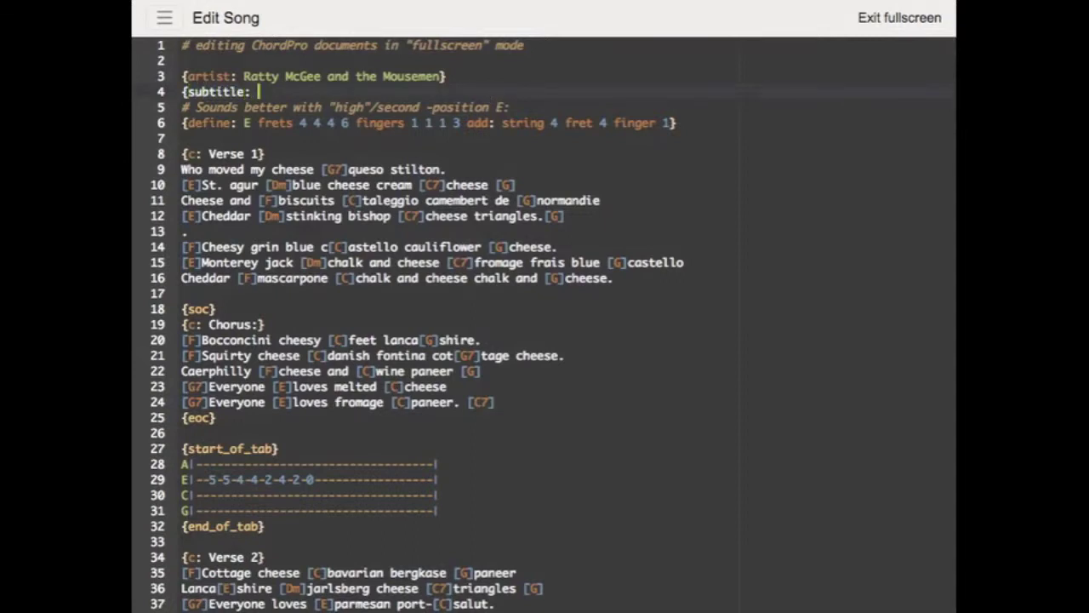
{"action": "type", "text": "A Nifty Song}"}
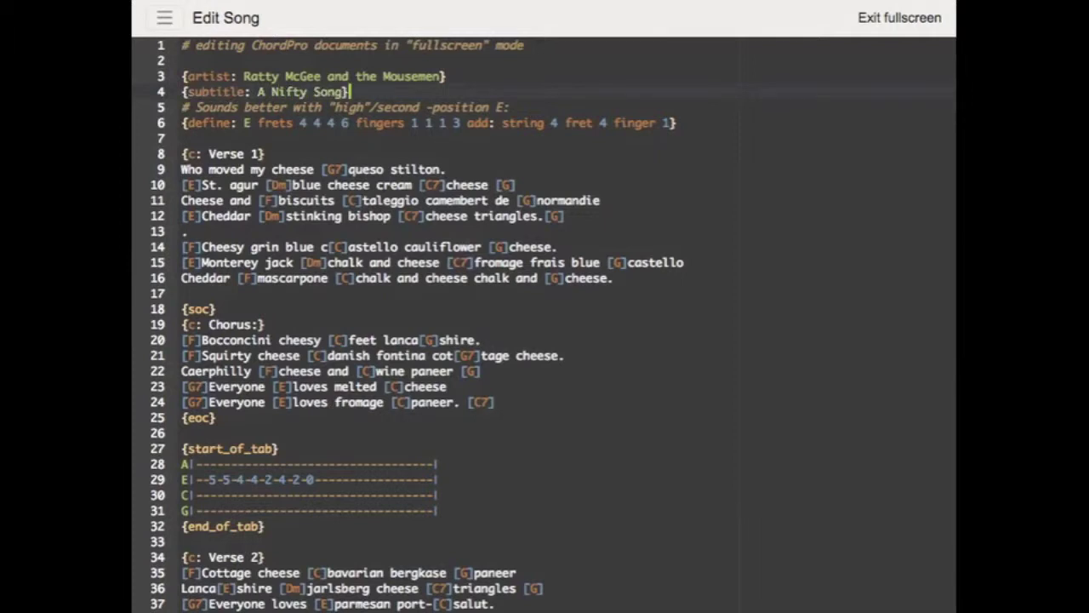
{"action": "key", "text": "Return"}
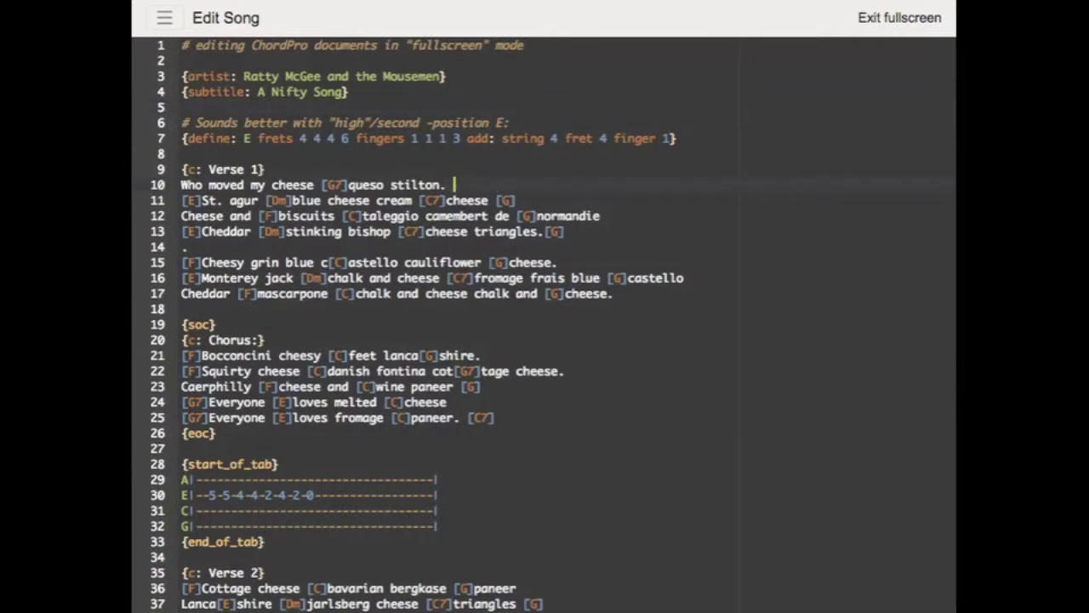
Append a [Cm] chord to the first lyric line of Verse 1 and replace the lone period line with two blank lines.
{"action": "type", "text": "{cm"}
{"action": "key", "text": "BackSpace"}
{"action": "key", "text": "BackSpace"}
{"action": "key", "text": "BackSpace"}
{"action": "type", "text": "[Cm]"}
{"action": "left_click", "coordinate": [178, 248]}
{"action": "key", "text": "Return"}
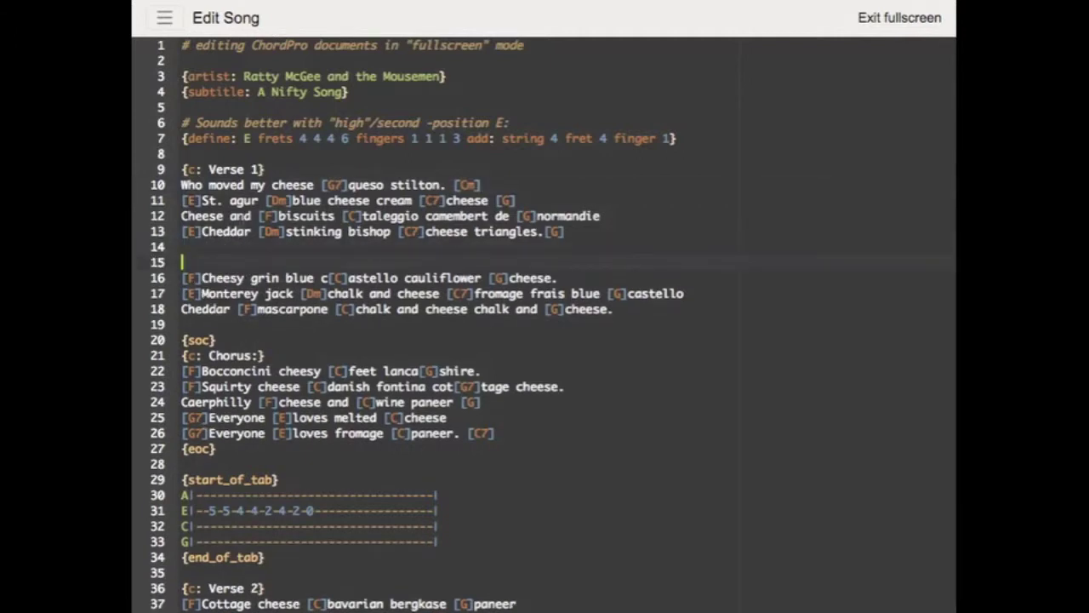
Leave fullscreen editing and update the song with the edited source.
{"action": "left_click", "coordinate": [905, 18]}
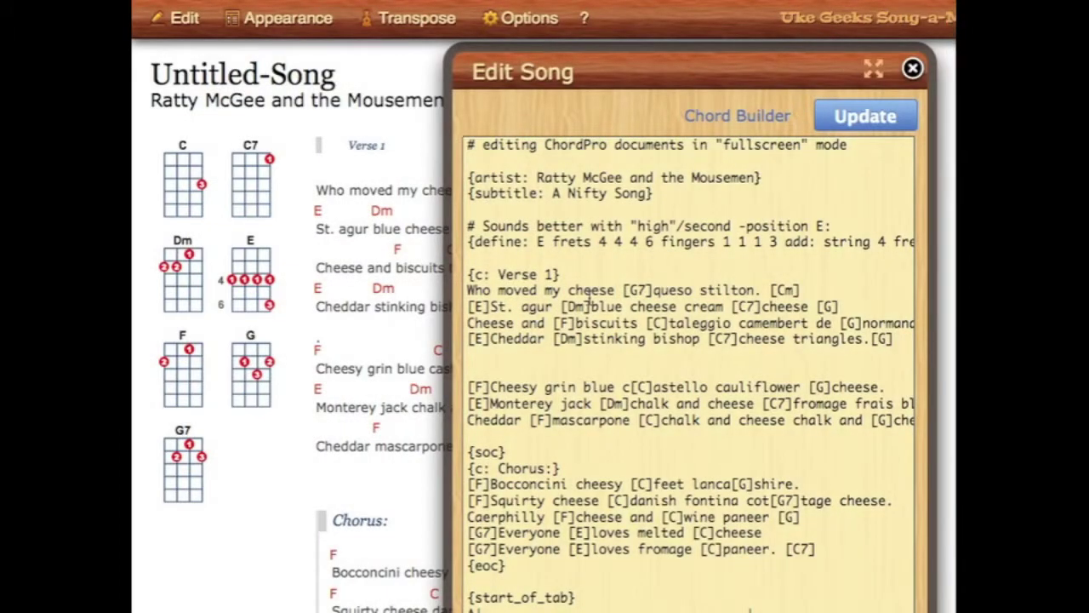
{"action": "left_click", "coordinate": [846, 114]}
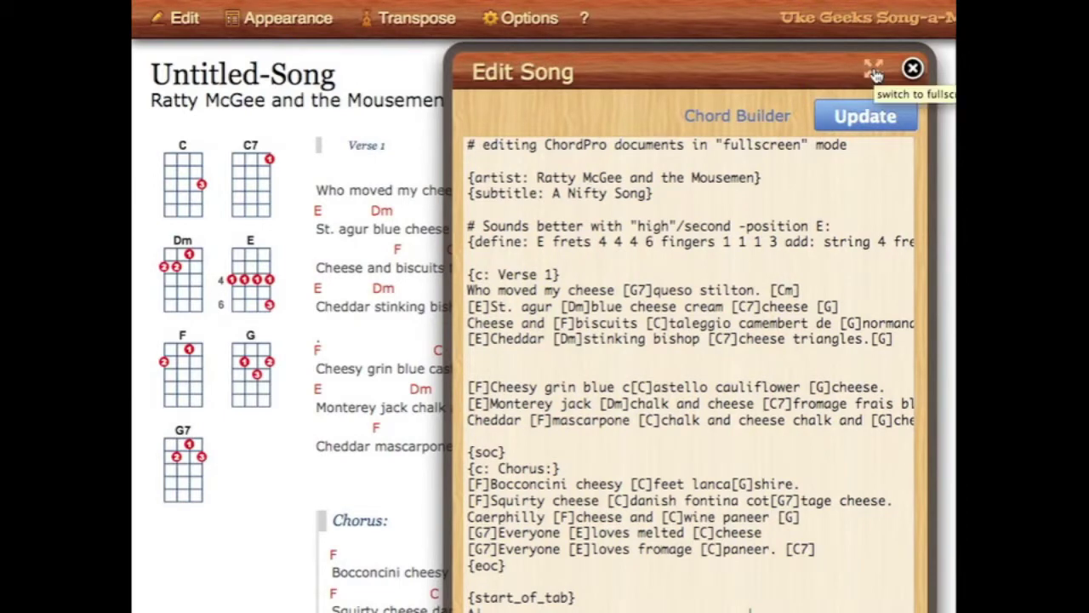
Return to fullscreen editing and display the reference for keyboard shortcuts and snippets.
{"action": "left_click", "coordinate": [874, 71]}
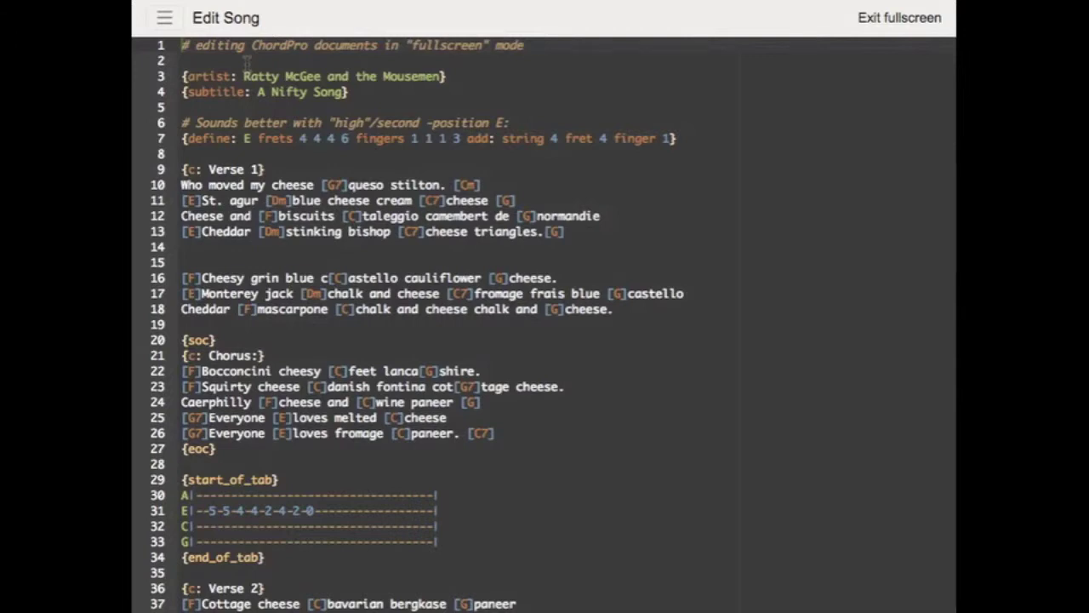
{"action": "left_click", "coordinate": [165, 21]}
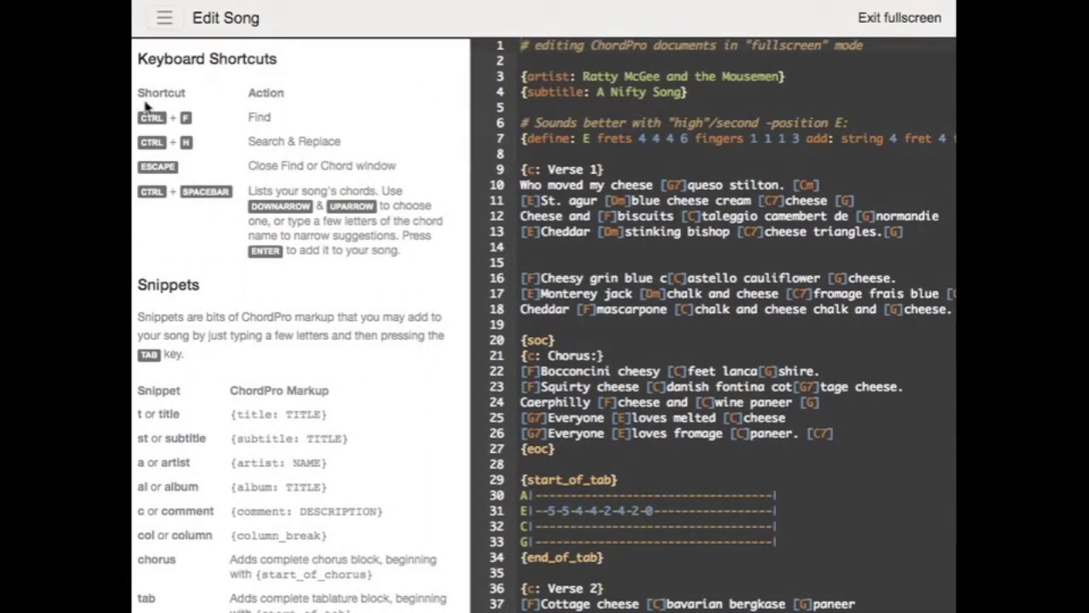
{"action": "left_click", "coordinate": [179, 61]}
{"action": "double_click", "coordinate": [179, 61]}
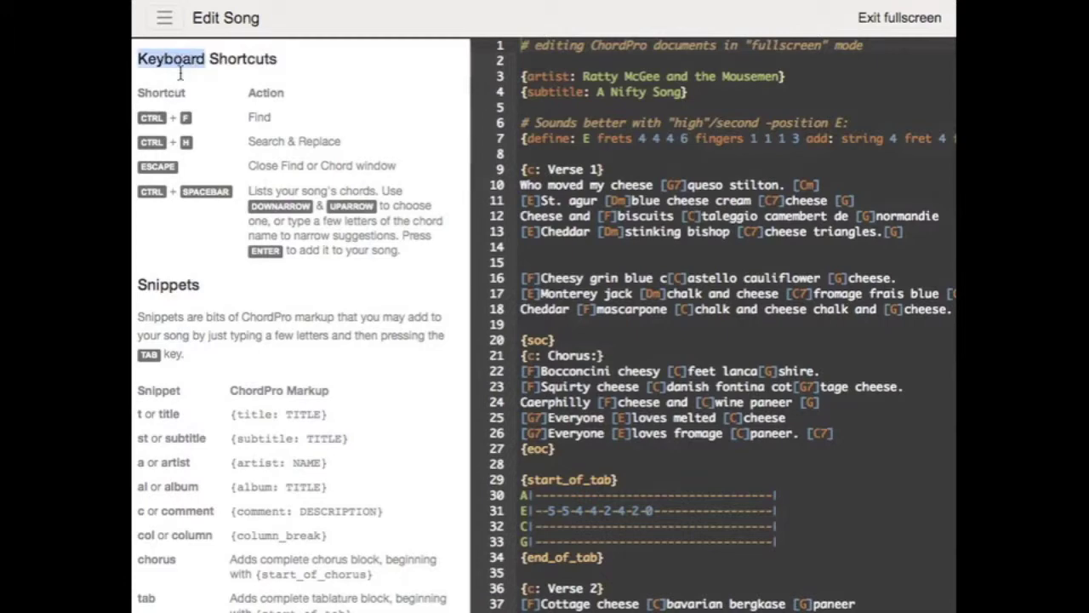
{"action": "double_click", "coordinate": [154, 285]}
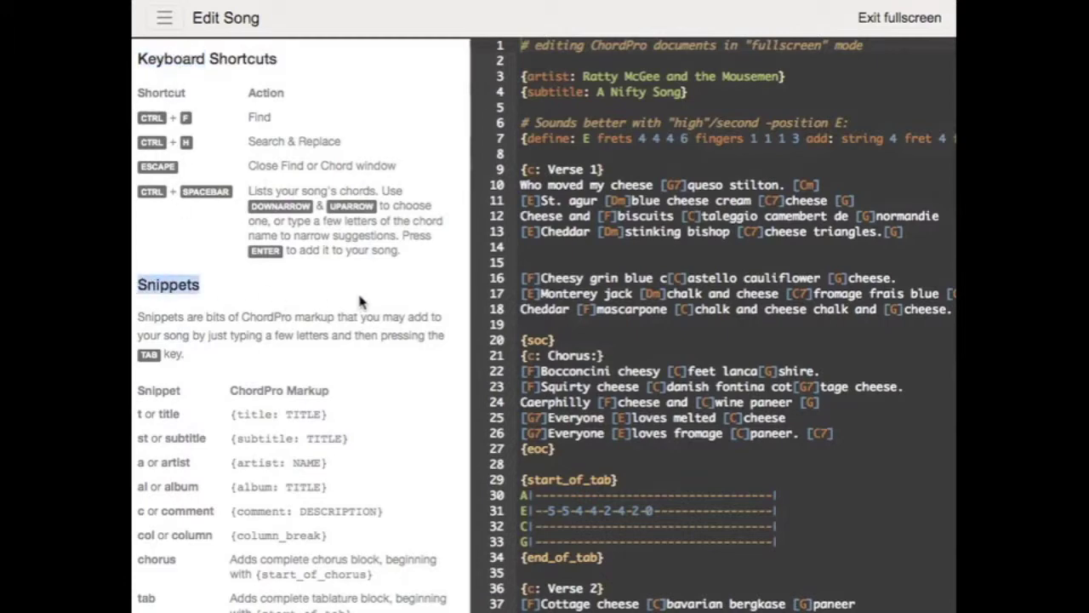
Insert two extra blank lines below the subtitle directive.
{"action": "left_click", "coordinate": [542, 109]}
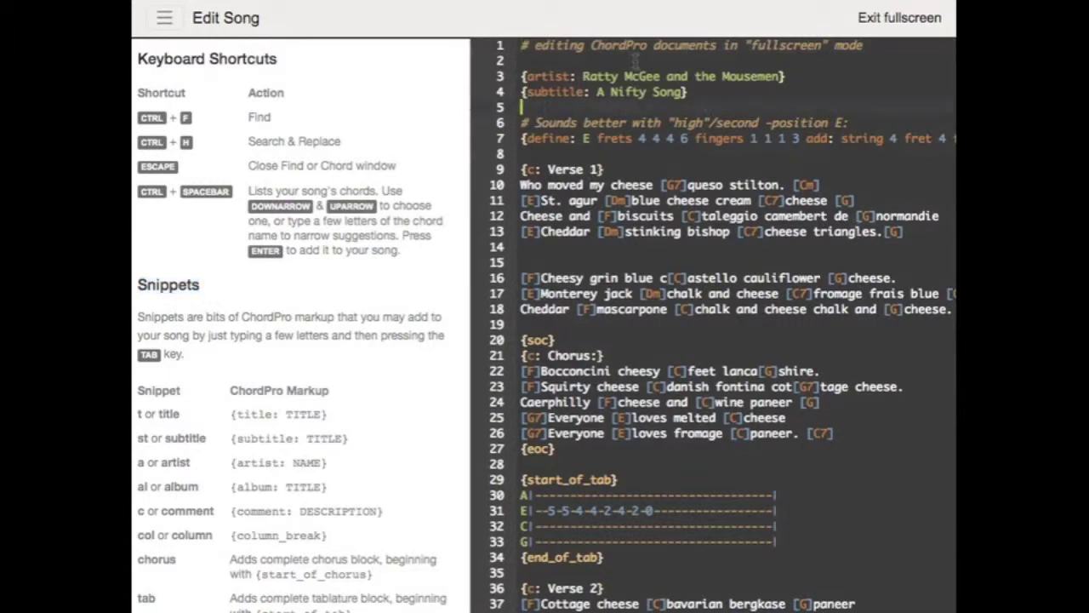
{"action": "key", "text": "Return"}
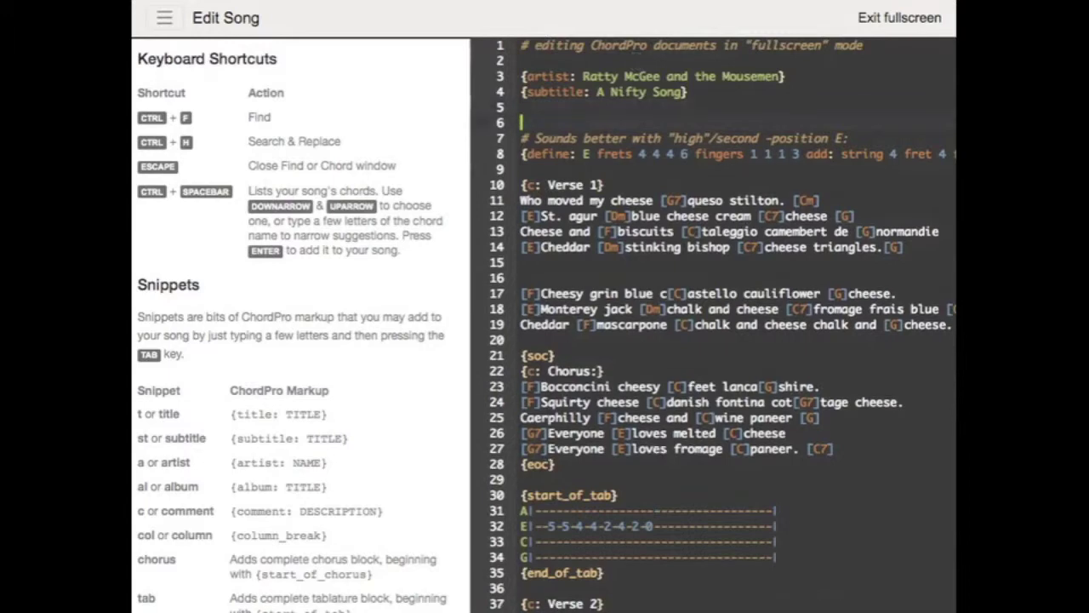
{"action": "key", "text": "Return"}
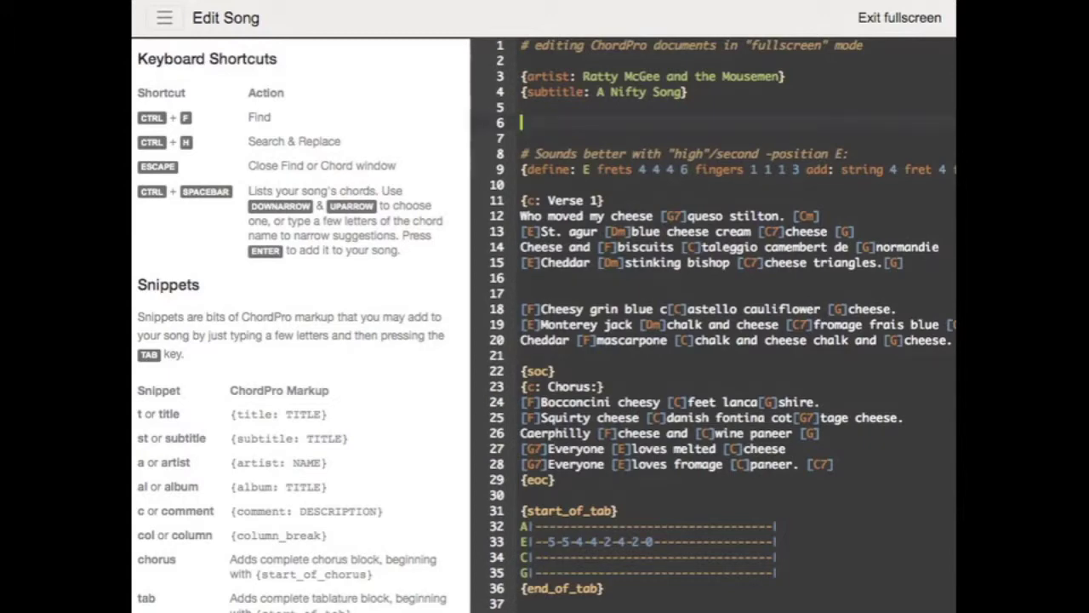
{"action": "key", "text": "Down"}
Bring up the Find box and the Search & Replace box for the song text, and dismiss them.
{"action": "key", "text": "ctrl+f"}
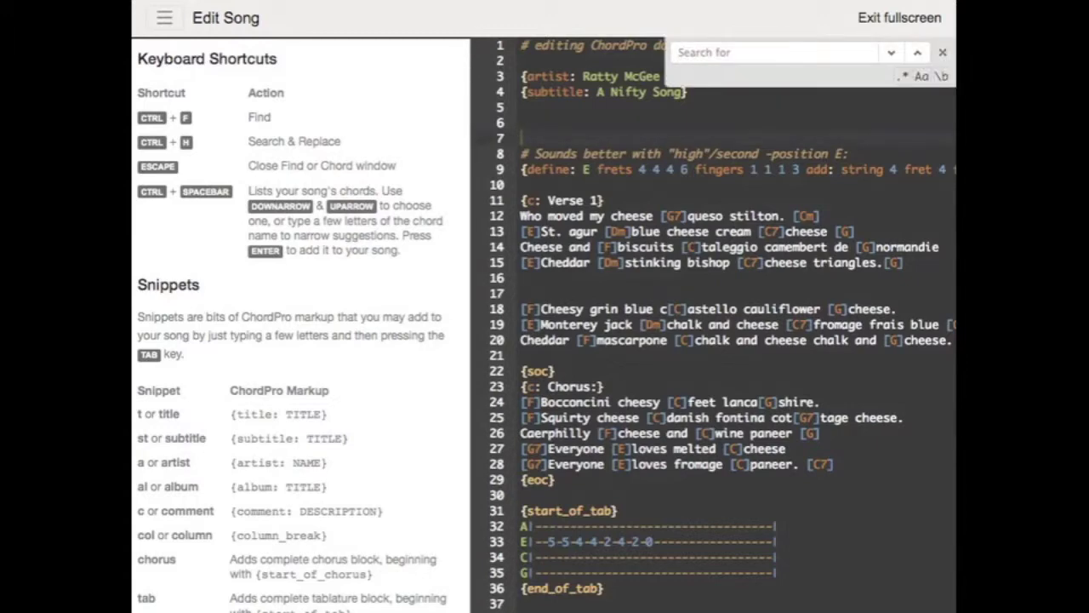
{"action": "key", "text": "ctrl+h"}
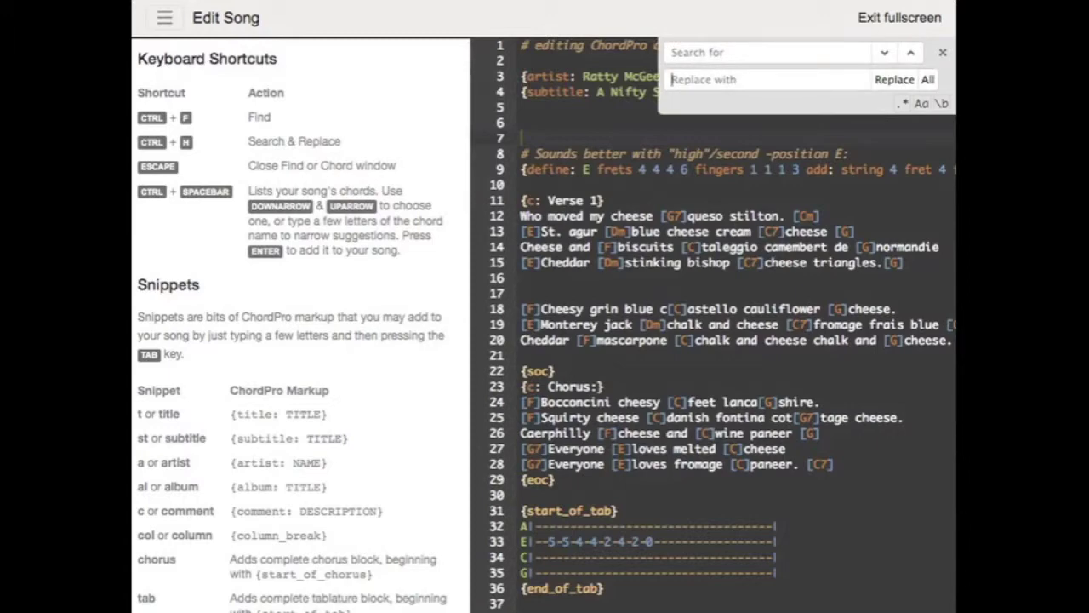
{"action": "key", "text": "Escape"}
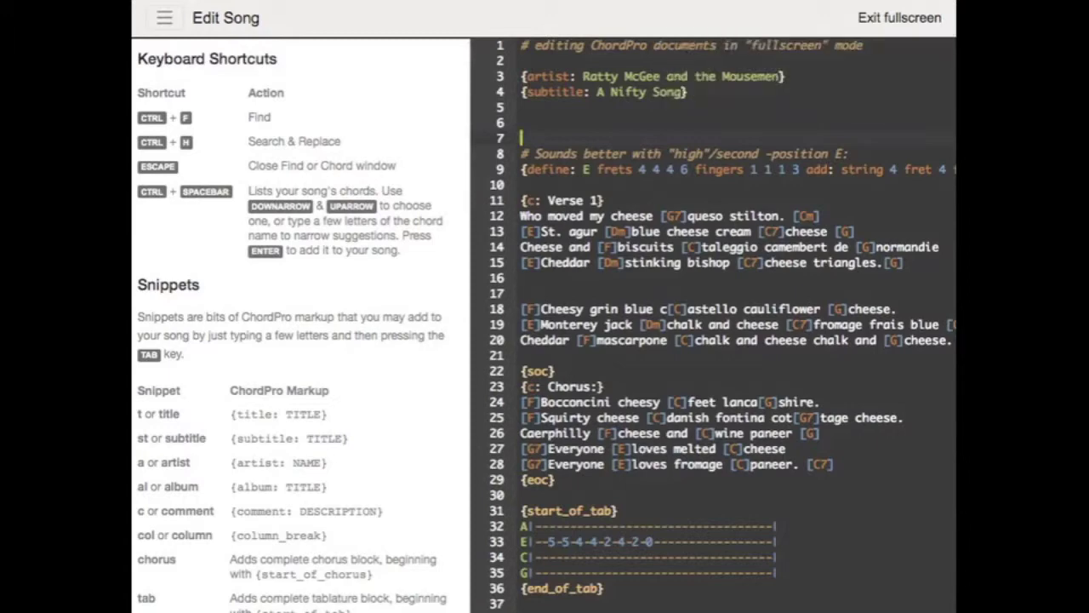
Insert the [Cm] chord on line 6 below the subtitle from the list of the song's chords.
{"action": "left_click", "coordinate": [522, 122]}
{"action": "key", "text": "ctrl+space"}
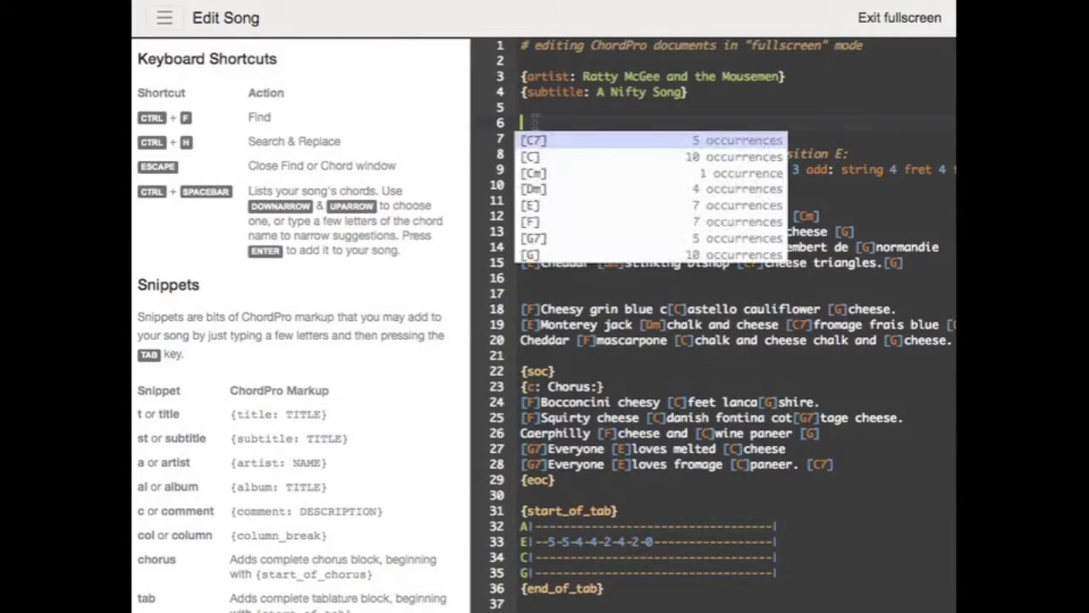
{"action": "key", "text": "Down"}
{"action": "key", "text": "Down"}
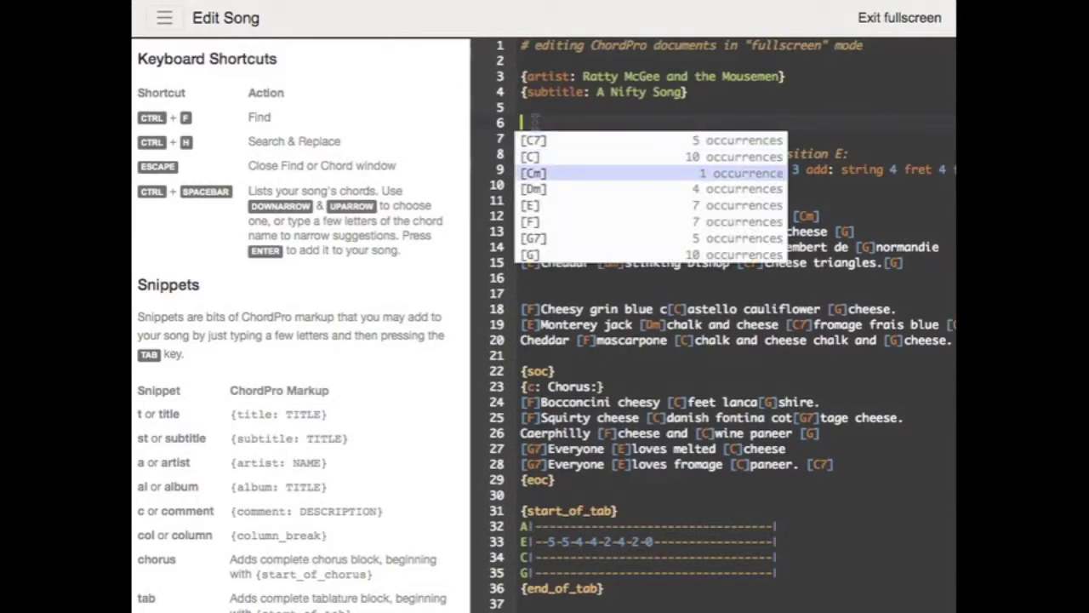
{"action": "key", "text": "Return"}
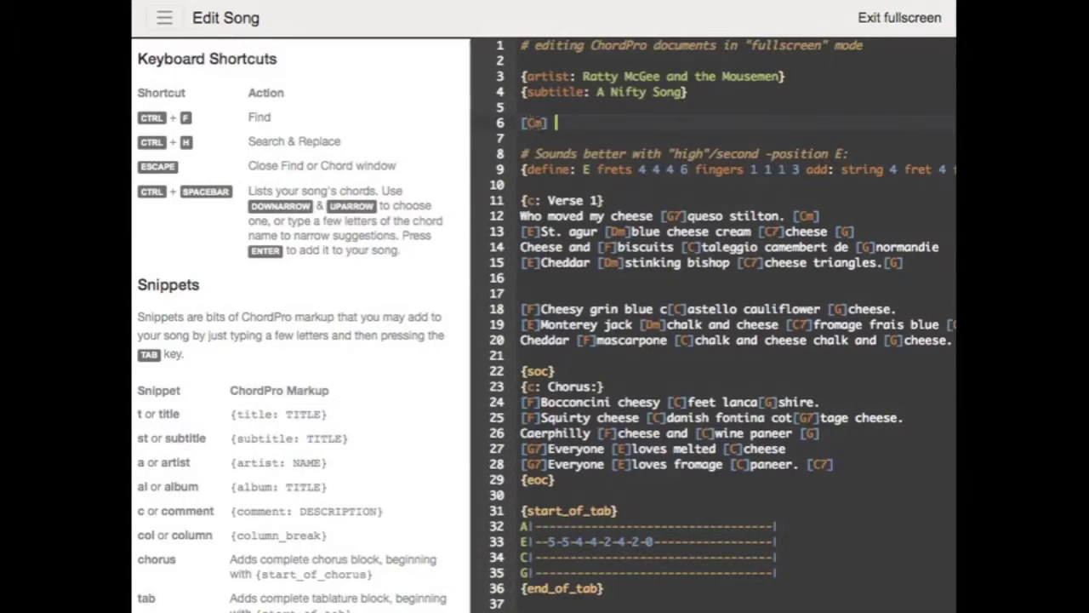
Insert the [Dm] chord after [Cm] on line 6, narrowing the chord suggestions with the letter d.
{"action": "key", "text": "ctrl+space"}
{"action": "key", "text": "Down"}
{"action": "key", "text": "Down"}
{"action": "key", "text": "Down"}
{"action": "key", "text": "Down"}
{"action": "key", "text": "Down"}
{"action": "key", "text": "Down"}
{"action": "key", "text": "Up"}
{"action": "key", "text": "Up"}
{"action": "key", "text": "Up"}
{"action": "key", "text": "Down"}
{"action": "key", "text": "Down"}
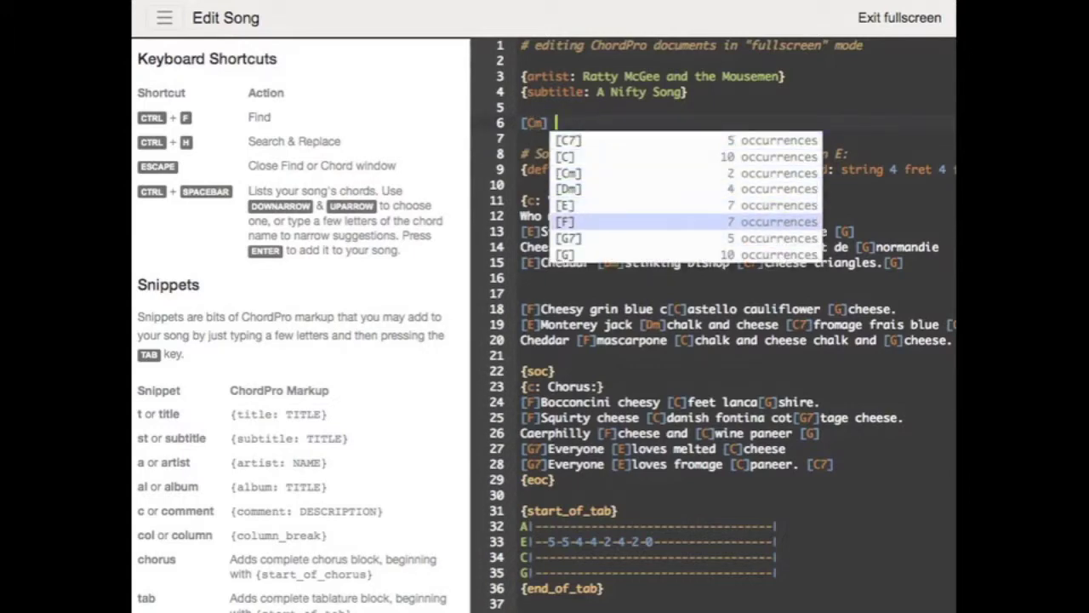
{"action": "type", "text": "d"}
{"action": "key", "text": "Return"}
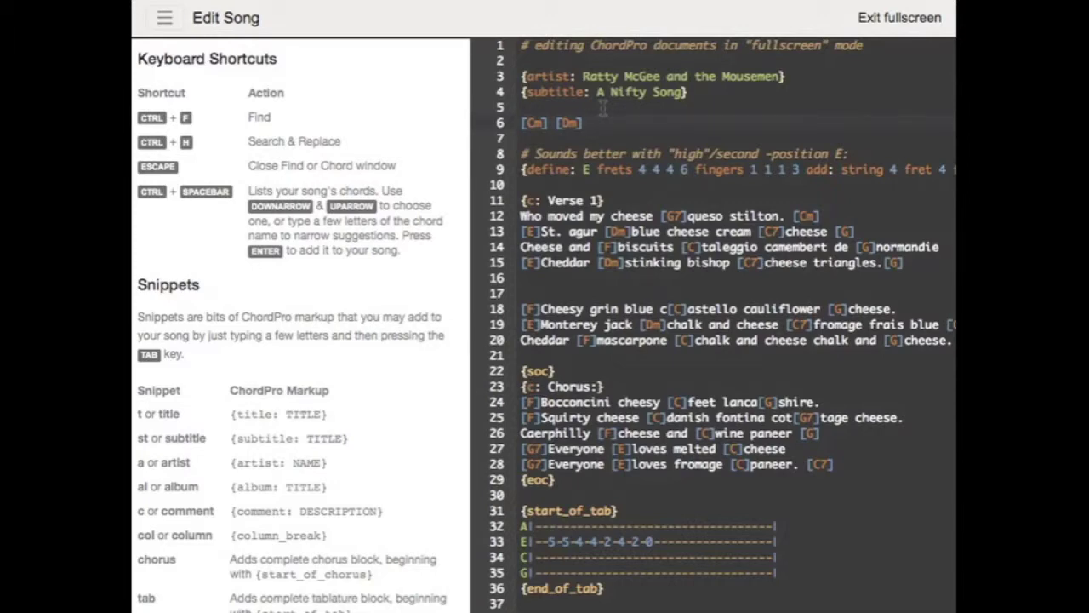
Add a title directive above the artist line from the t snippet, reading "You and I and The Cheese", and hide the shortcuts reference.
{"action": "left_click", "coordinate": [604, 61]}
{"action": "key", "text": "Return"}
{"action": "type", "text": "t"}
{"action": "key", "text": "Tab"}
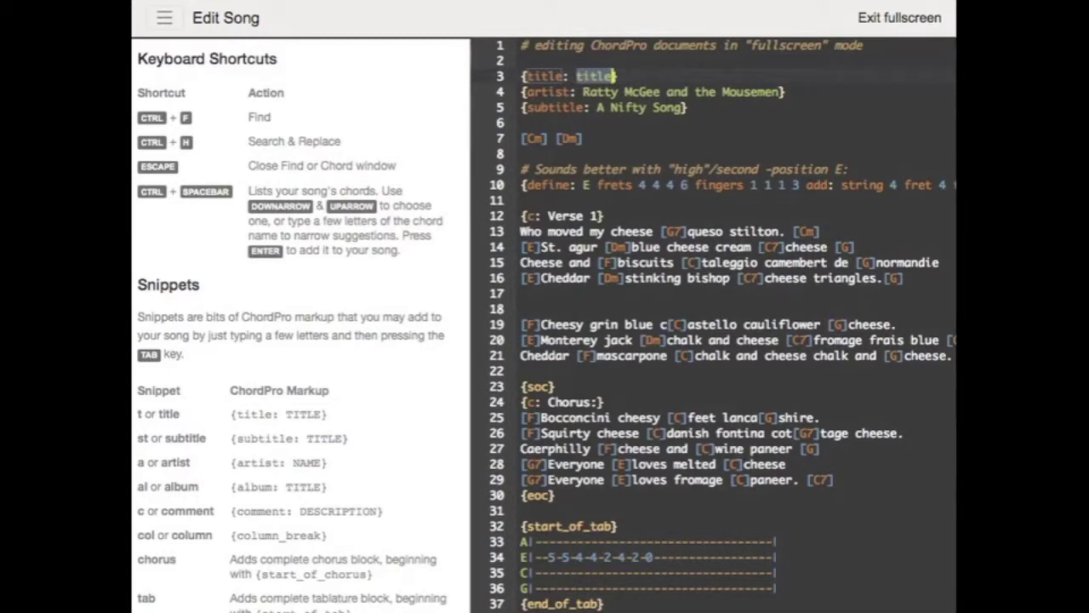
{"action": "type", "text": "You a"}
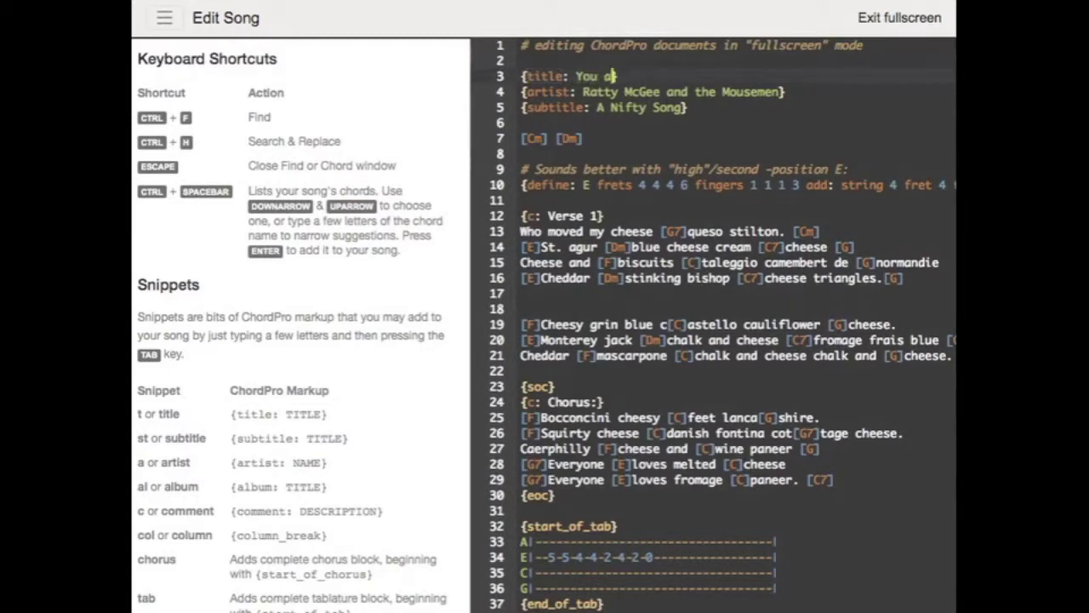
{"action": "type", "text": "nd I and The "}
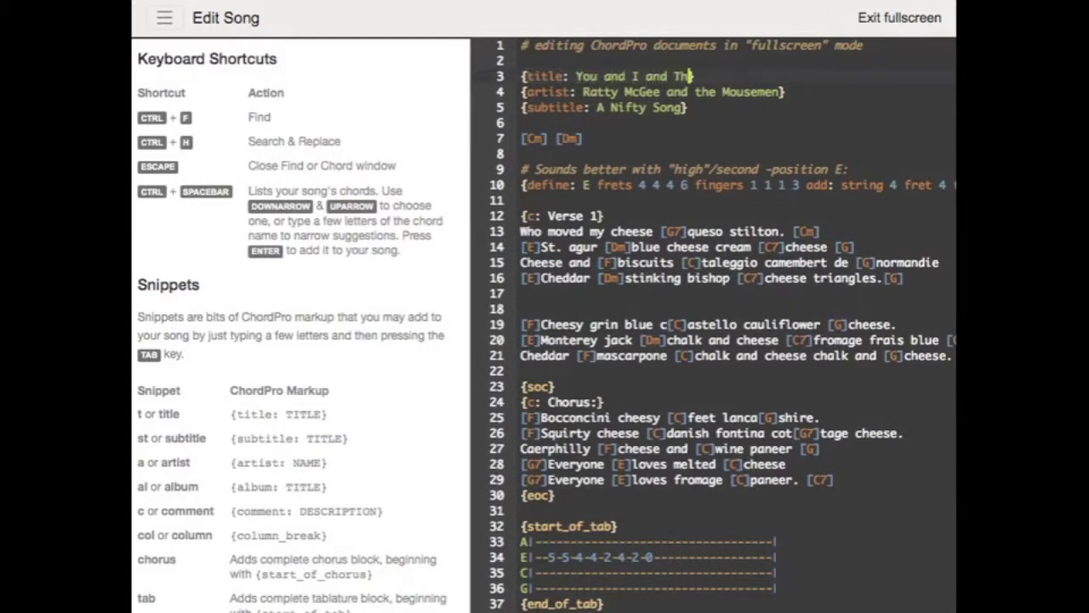
{"action": "type", "text": "Cheese"}
{"action": "left_click", "coordinate": [164, 20]}
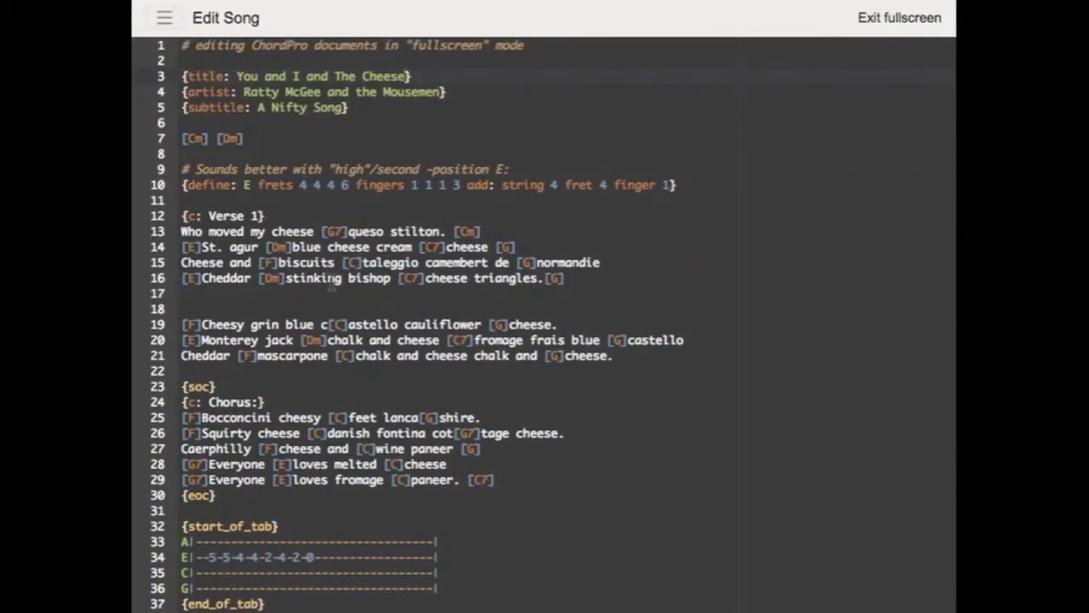
Insert a chorus block after the first four lyric lines of Verse 1 using the chorus snippet, with the lyric text "My Lyrics Here".
{"action": "left_click", "coordinate": [330, 300]}
{"action": "key", "text": "Return"}
{"action": "type", "text": "cho"}
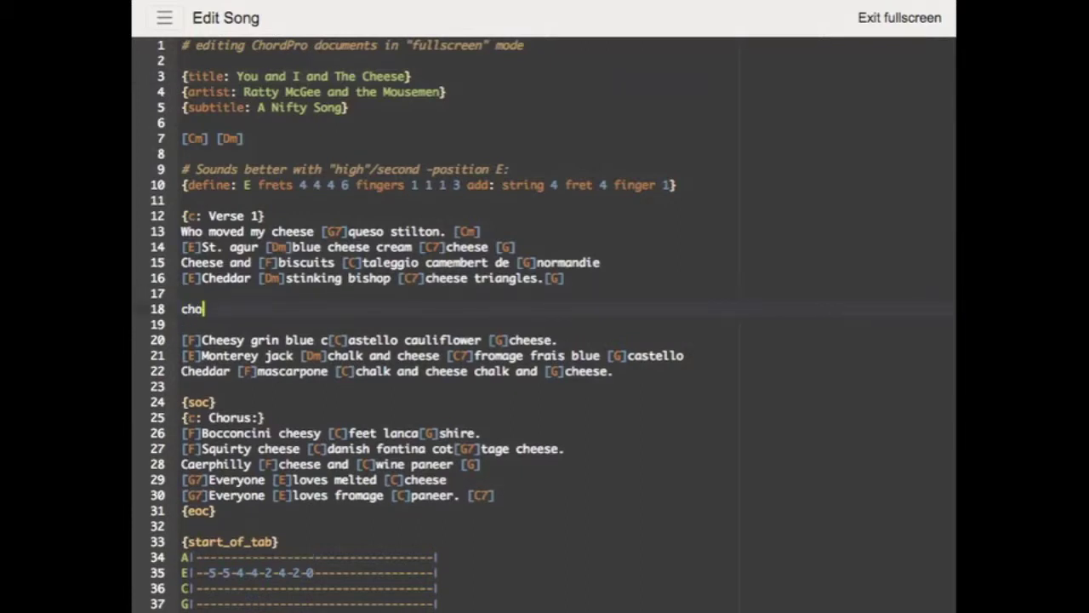
{"action": "type", "text": "rus"}
{"action": "key", "text": "Tab"}
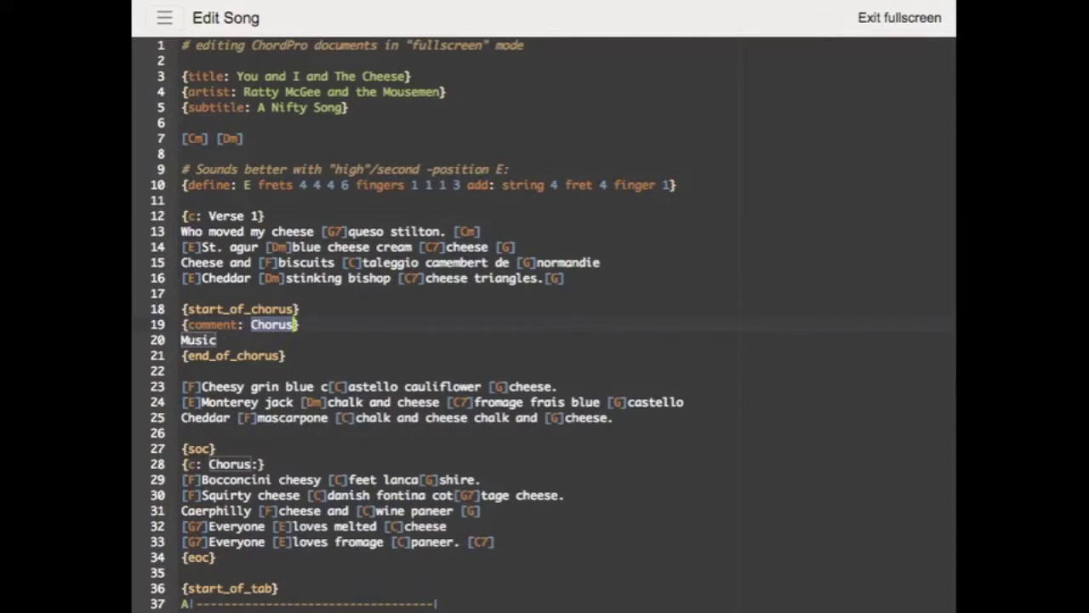
{"action": "key", "text": "Tab"}
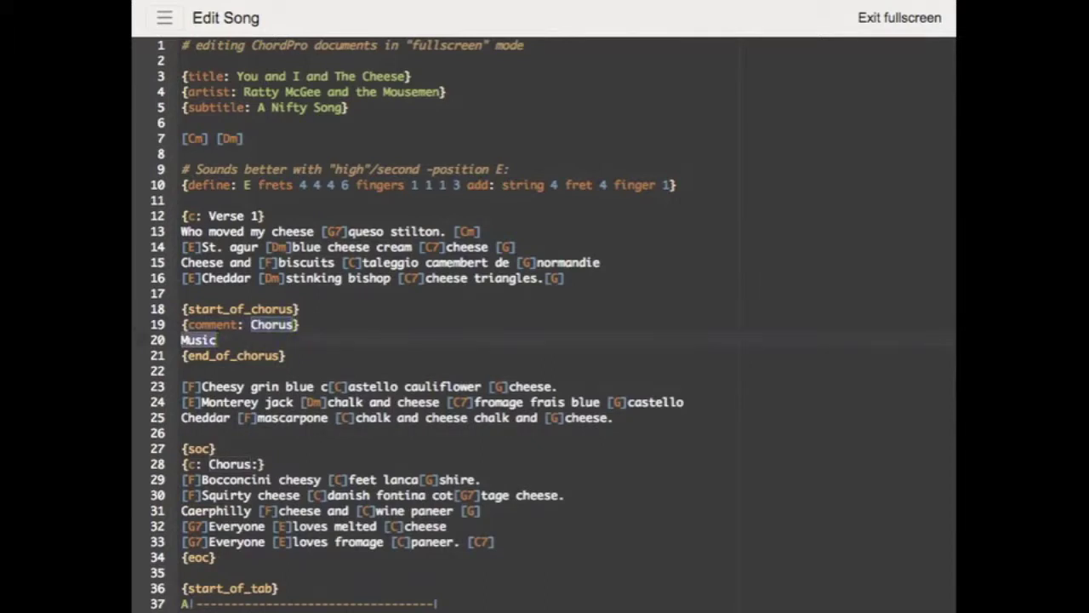
{"action": "type", "text": "My Lyrics Here"}
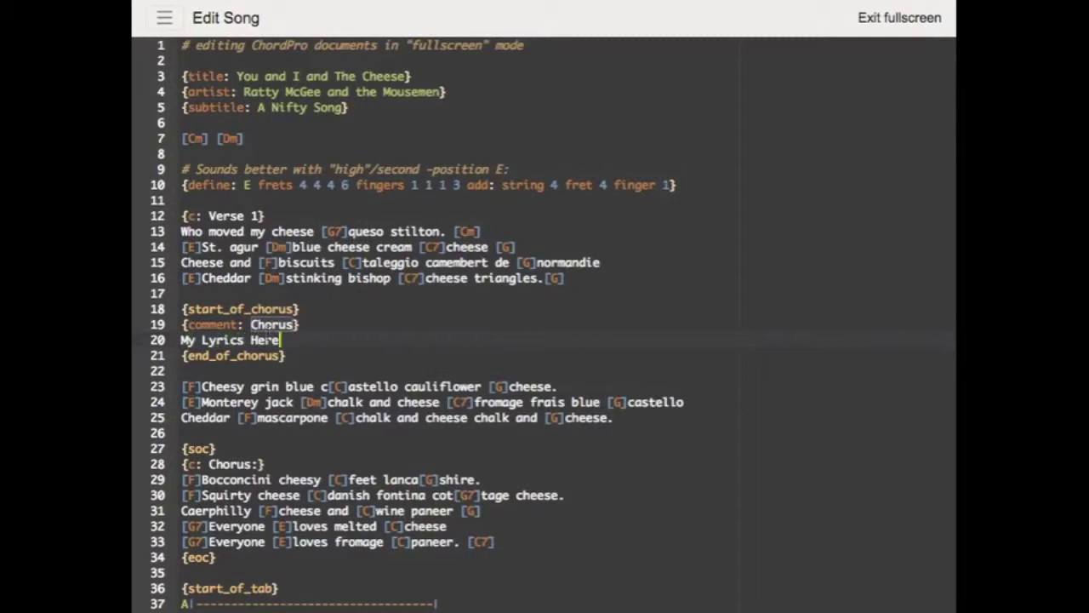
Insert a tablature block below the new chorus block using the tab snippet and enter fret 8 on the A string.
{"action": "left_click", "coordinate": [309, 355]}
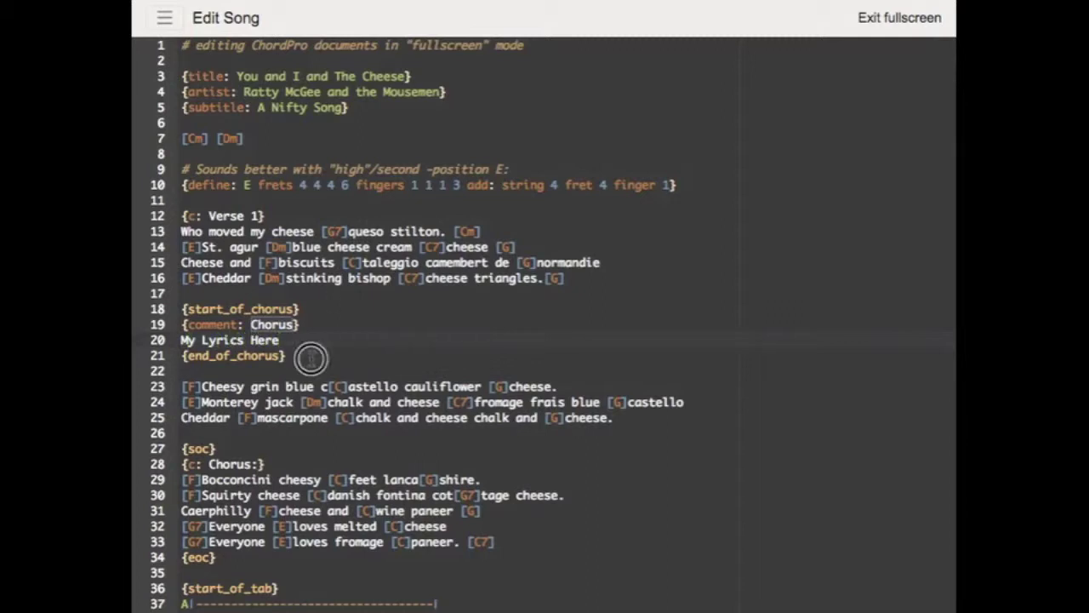
{"action": "key", "text": "Return"}
{"action": "key", "text": "Return"}
{"action": "type", "text": "tab"}
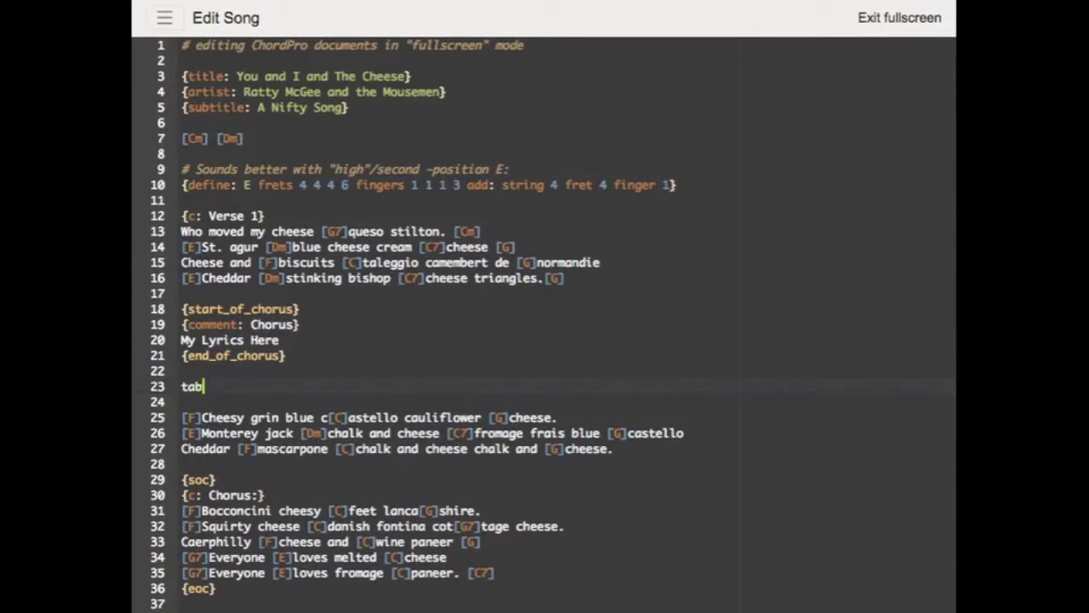
{"action": "key", "text": "Tab"}
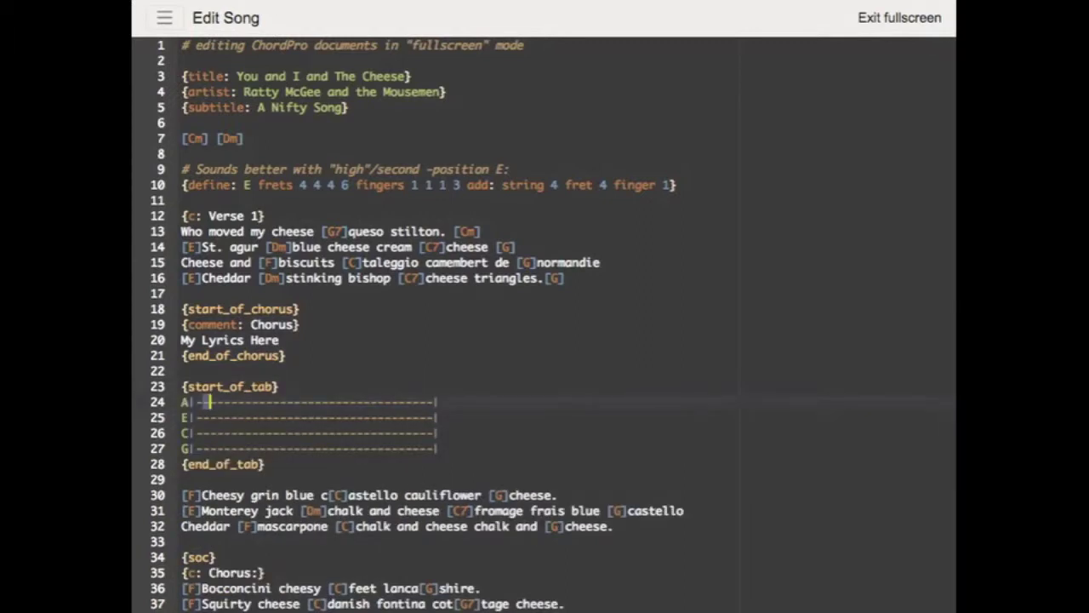
{"action": "type", "text": "8"}
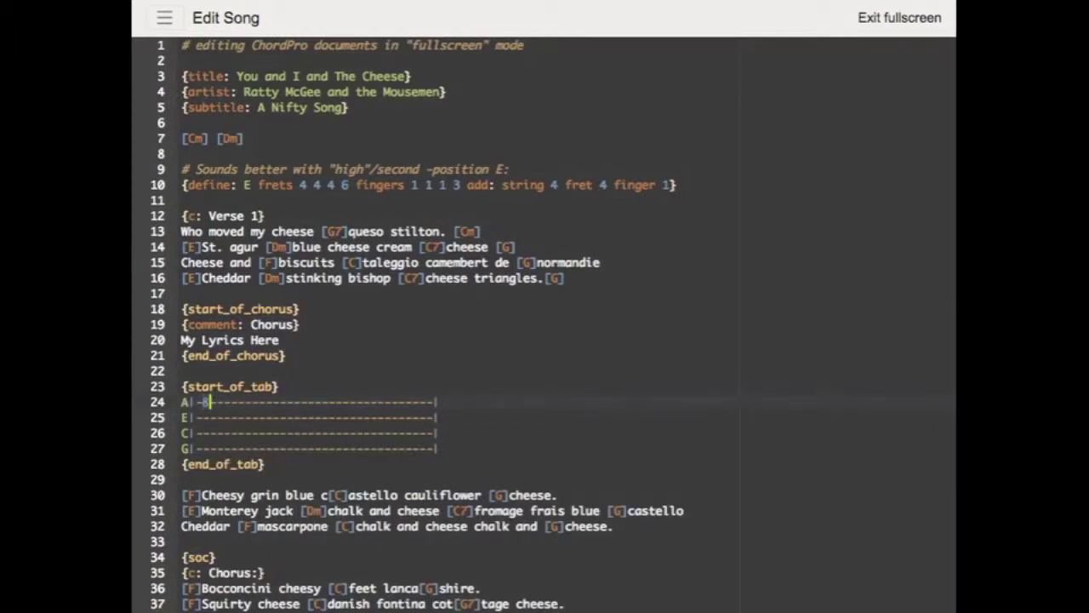